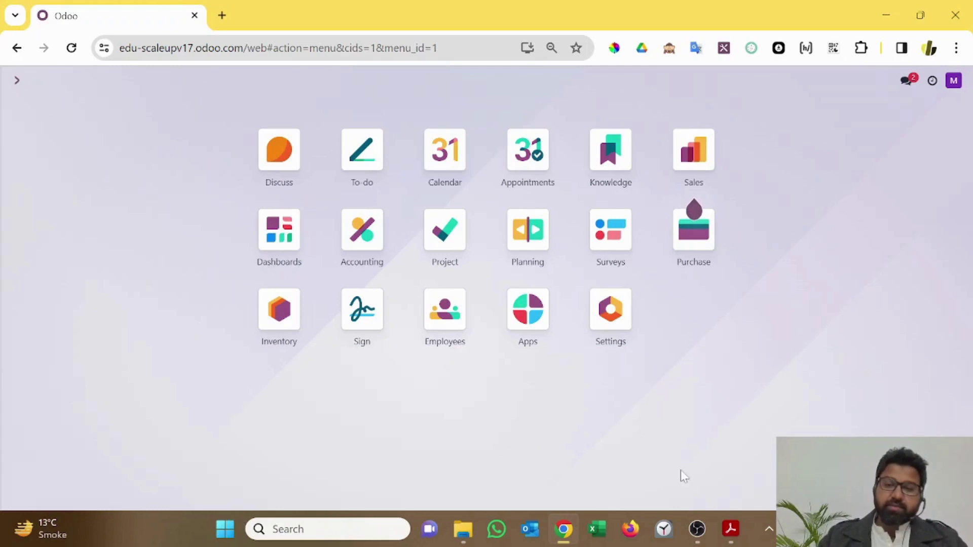
Step: Bring the scale-up-odoo17 guide PDF forward in Acrobat and read its required apps and company-name section
mouse_move(722, 528)
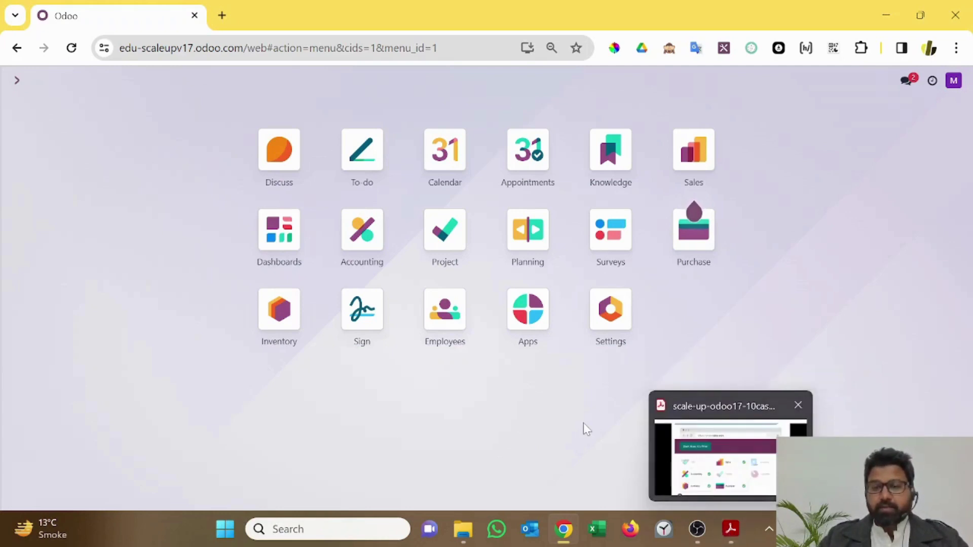
left_click(735, 535)
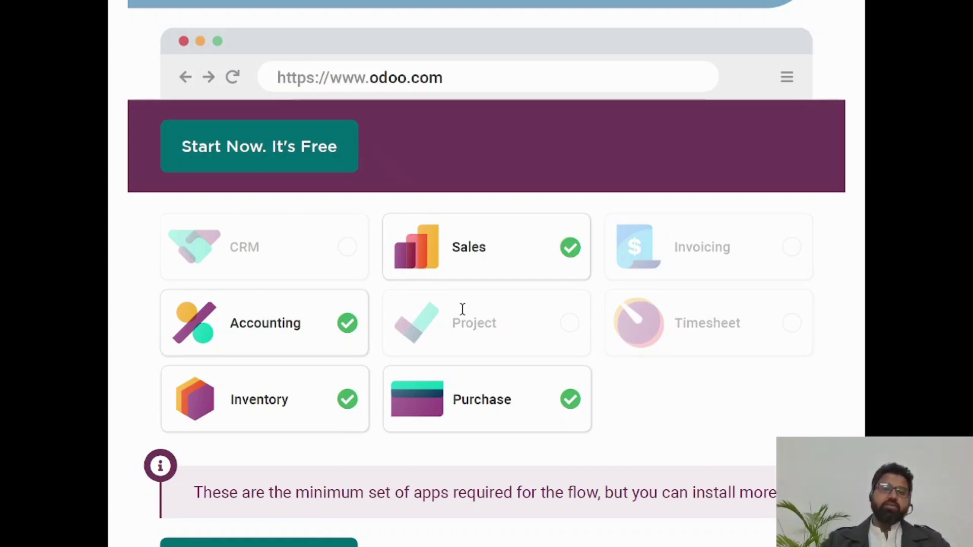
scroll(445, 306, "down", 1)
scroll(446, 307, "down", 6)
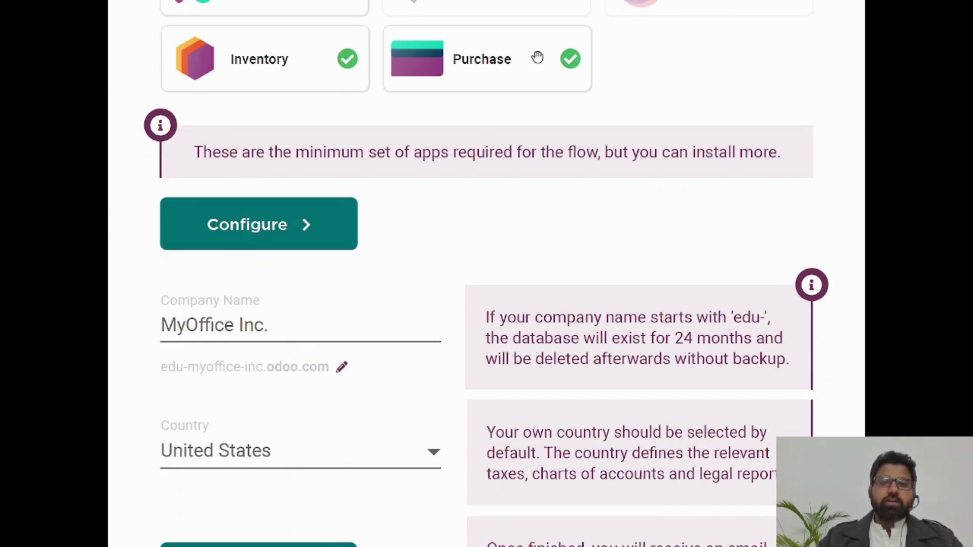
scroll(624, 267, "up", 3)
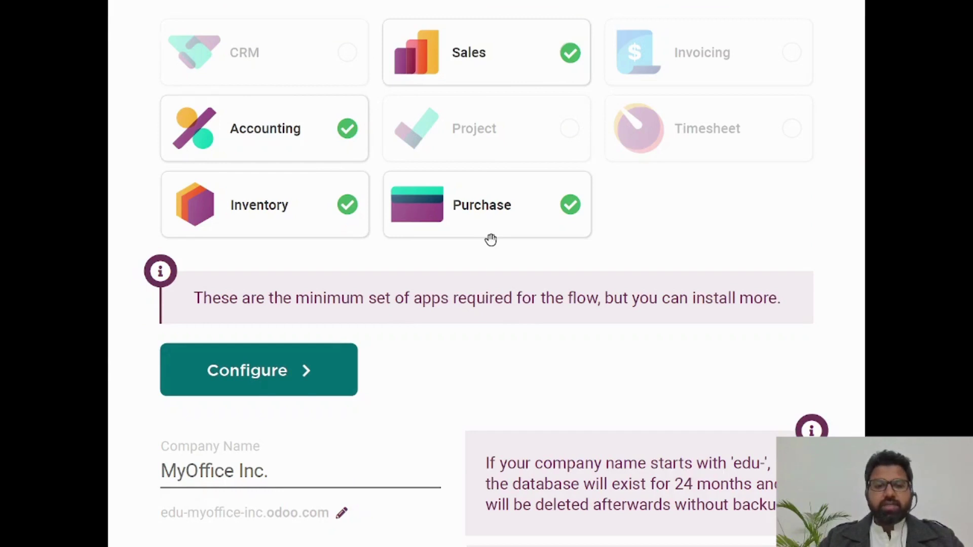
scroll(490, 278, "down", 3)
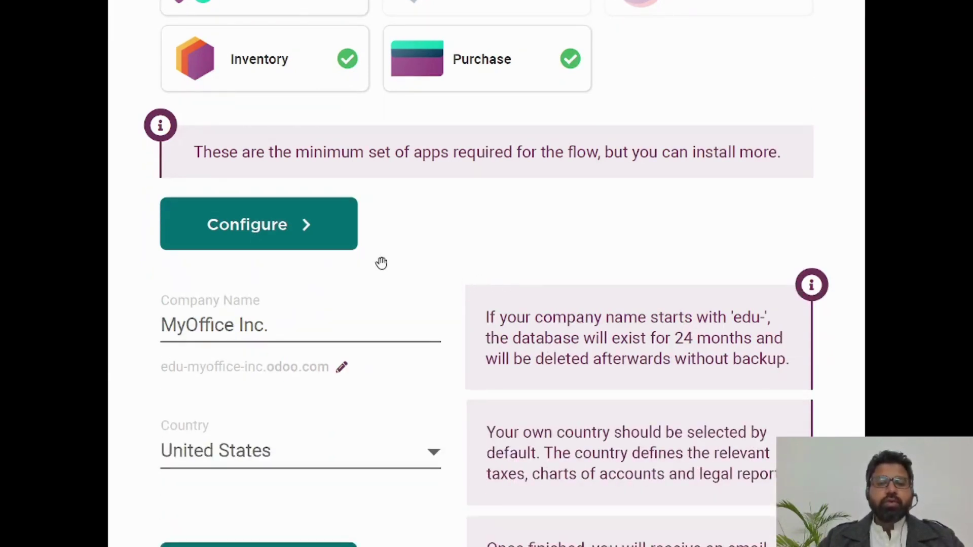
scroll(557, 322, "down", 1)
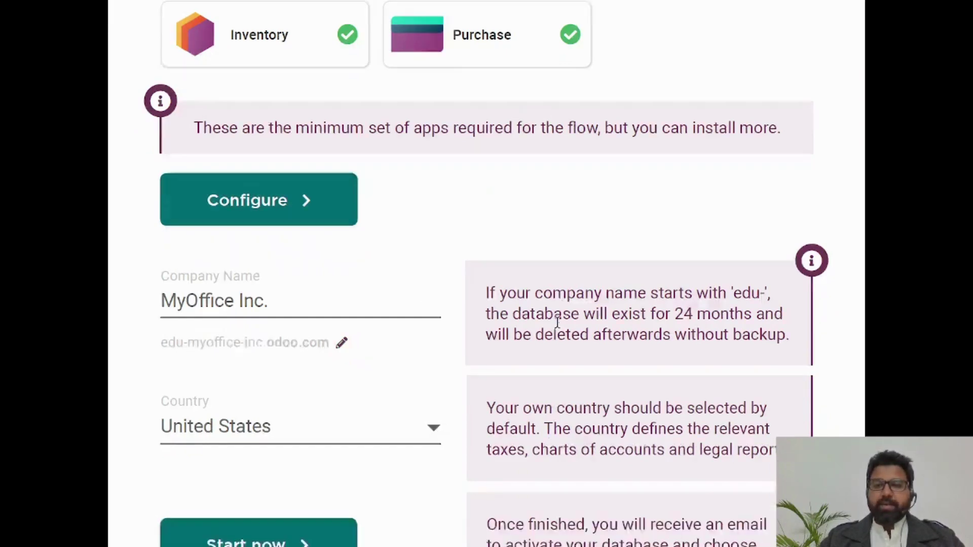
scroll(558, 322, "down", 2)
Step: Back in Chrome, open Odoo Settings via 'setting' and go to Manage Companies
key("alt+Tab")
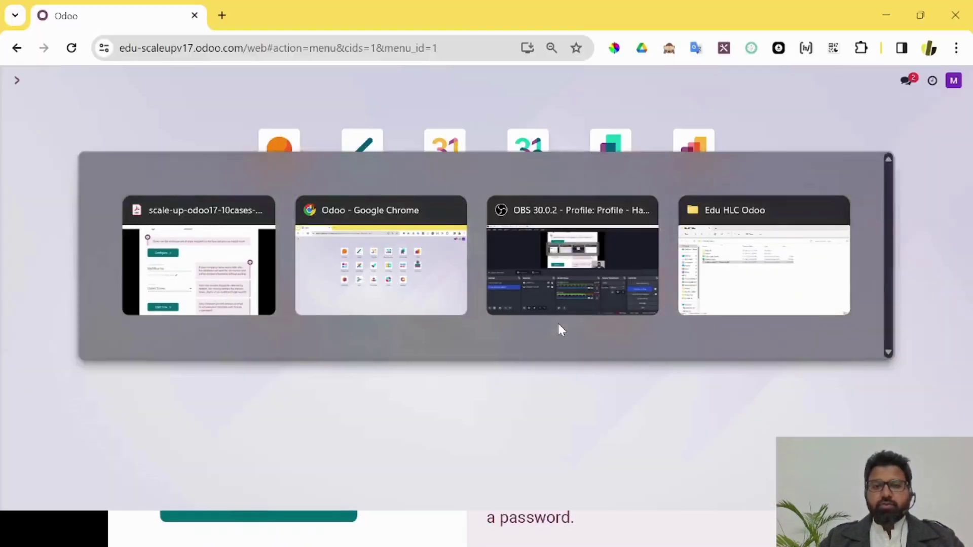
type("s")
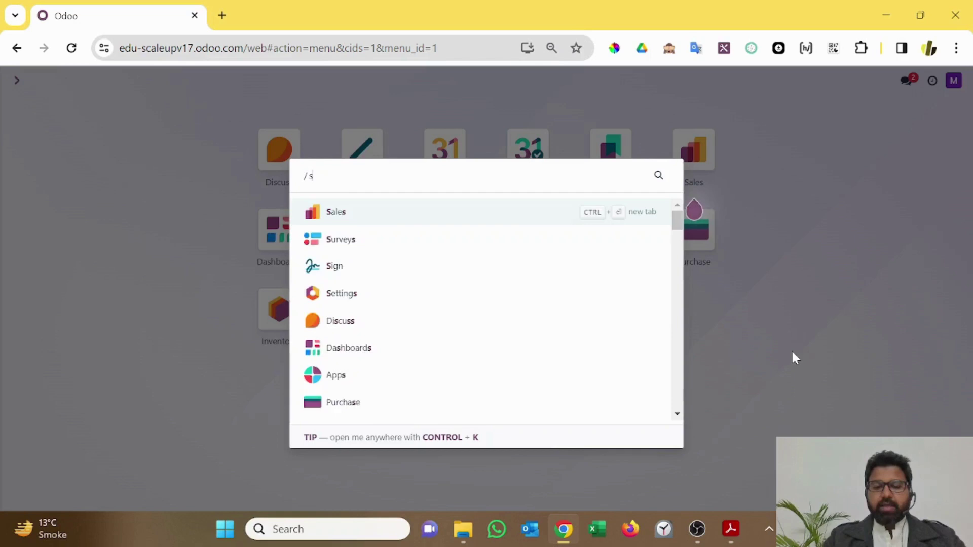
type("etting")
key("Return")
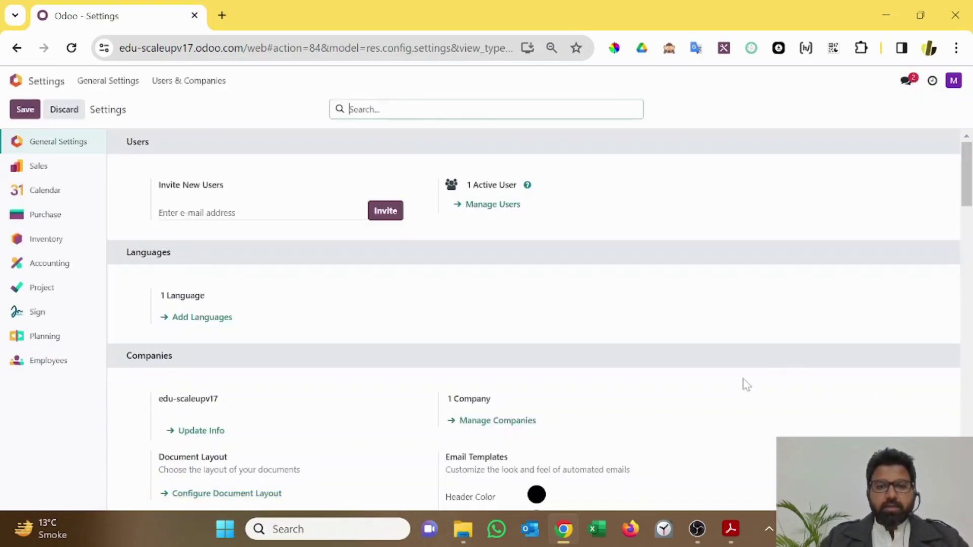
scroll(697, 332, "down", 1)
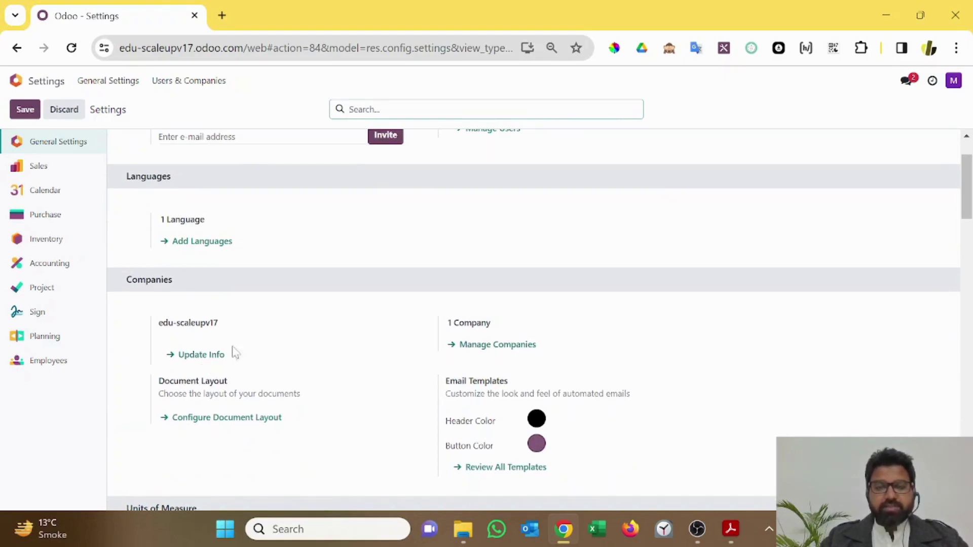
left_click(498, 345)
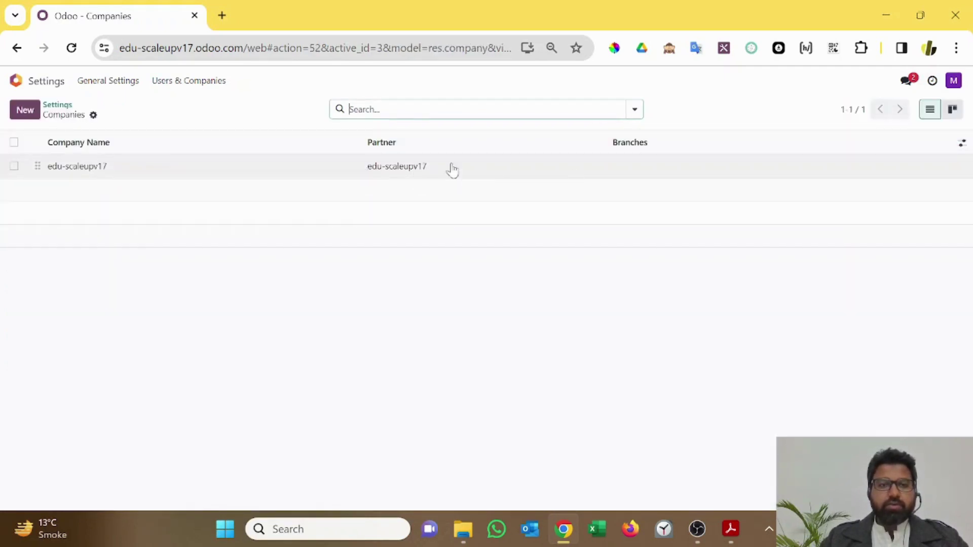
Step: Open the edu-scaleupv17 company and rename it to 'edu-scaleupv17 (Pvt.) Ltd.'
left_click(428, 173)
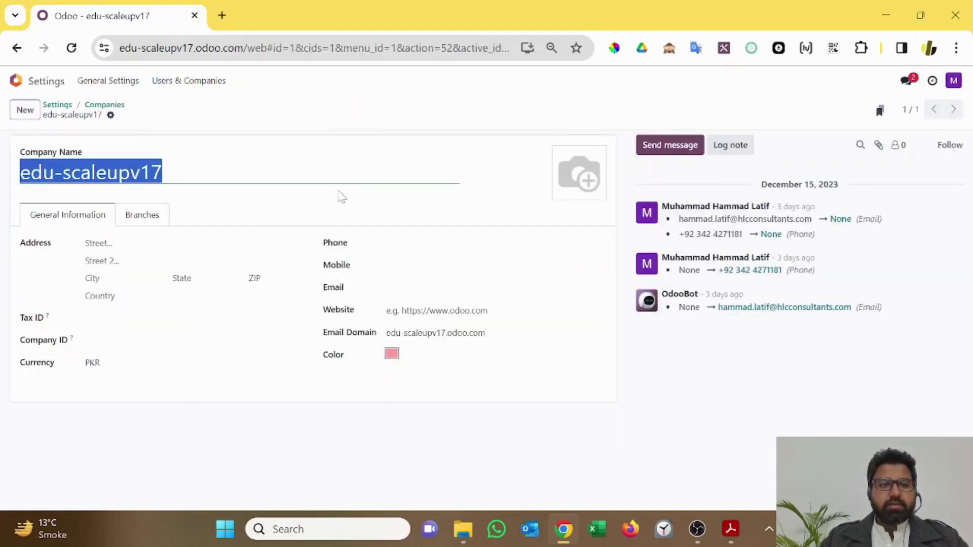
key("End")
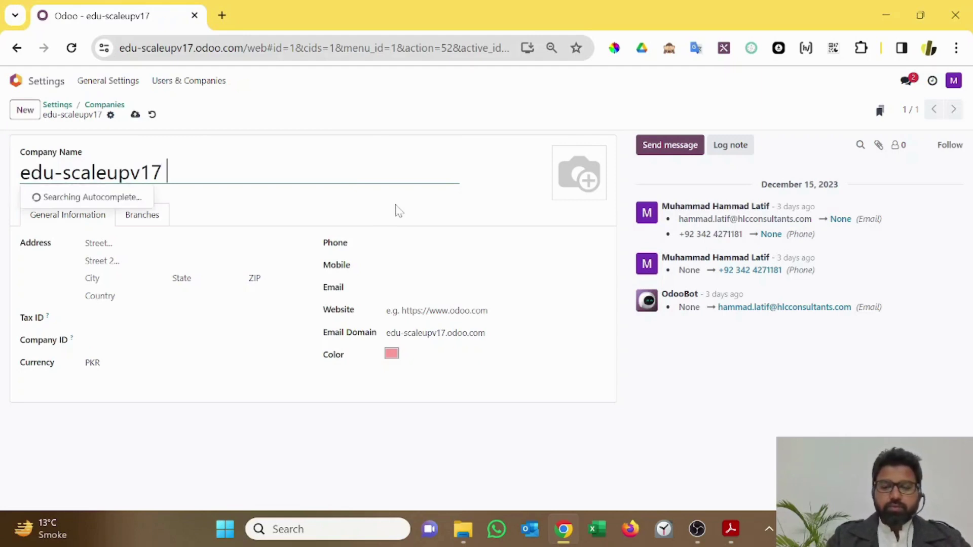
type("P")
key("BackSpace")
type("(Privage")
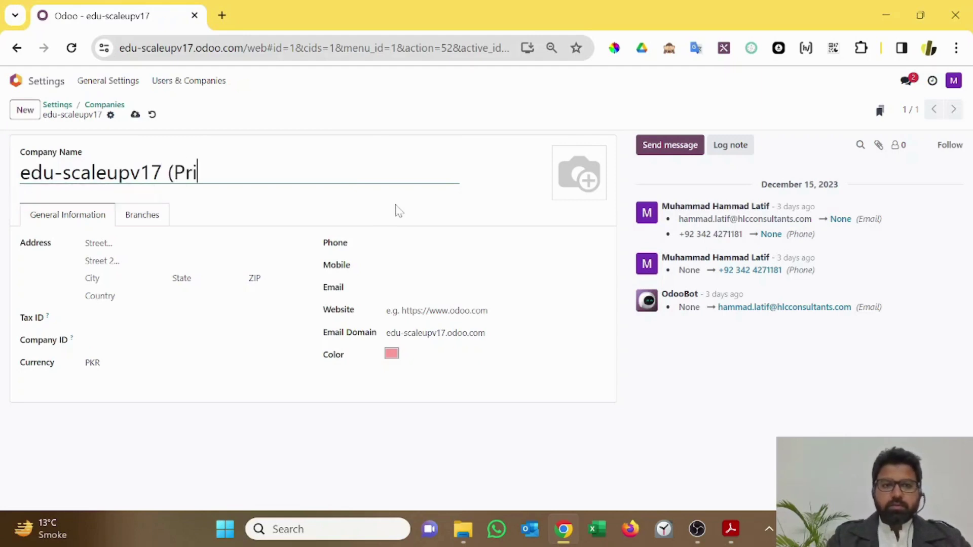
key("BackSpace")
key("BackSpace")
type("te) Lii")
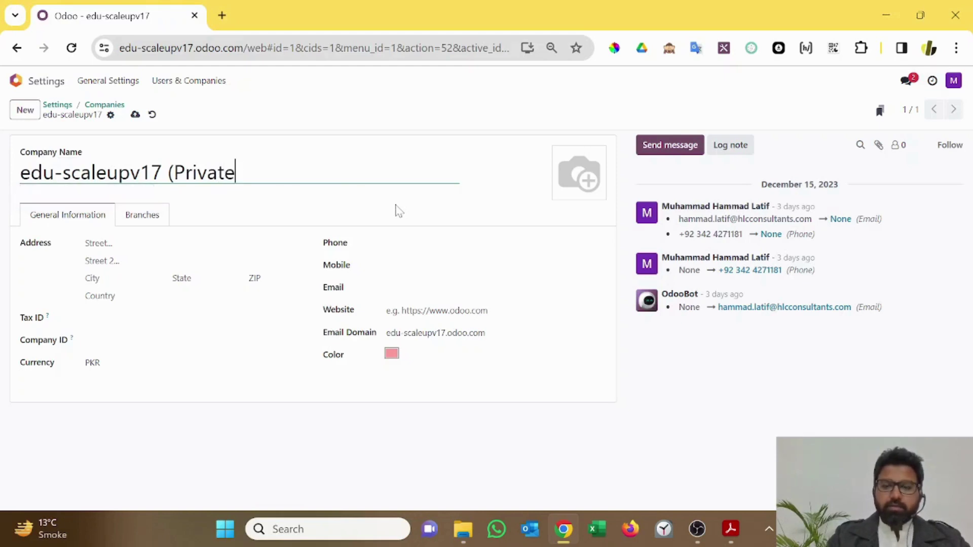
key("BackSpace")
key("BackSpace")
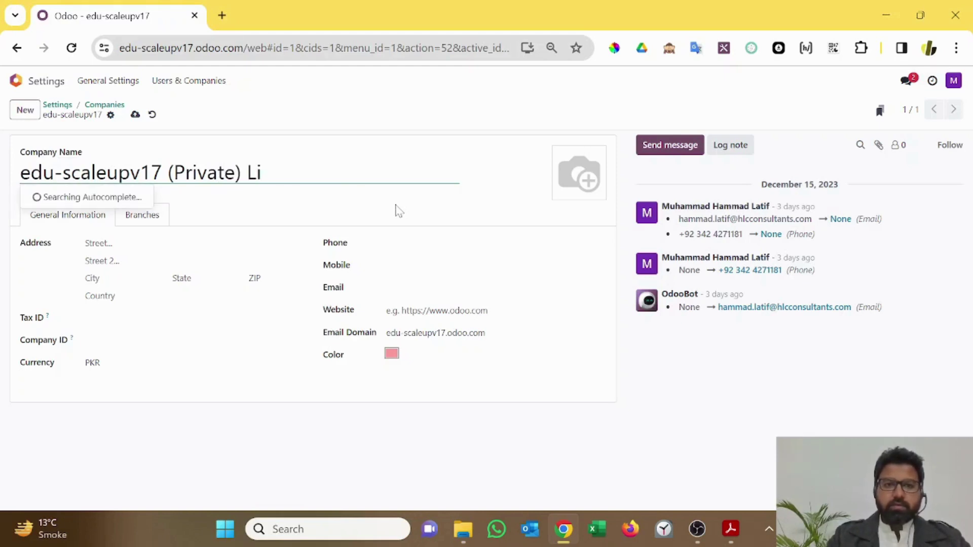
type("td.")
key("Left")
key("Left")
key("Left")
key("Left")
key("Left")
key("Left")
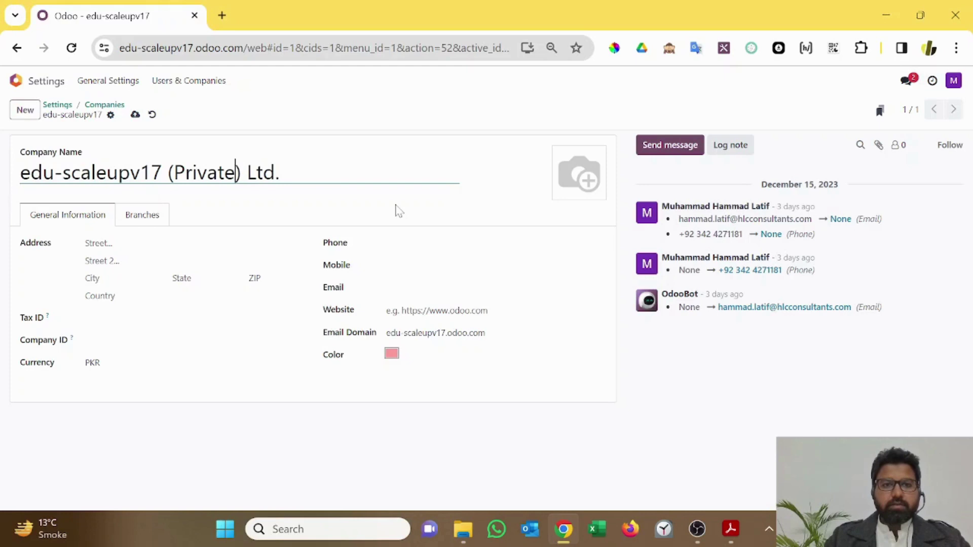
key("ctrl+shift+Left")
type("Pvt.")
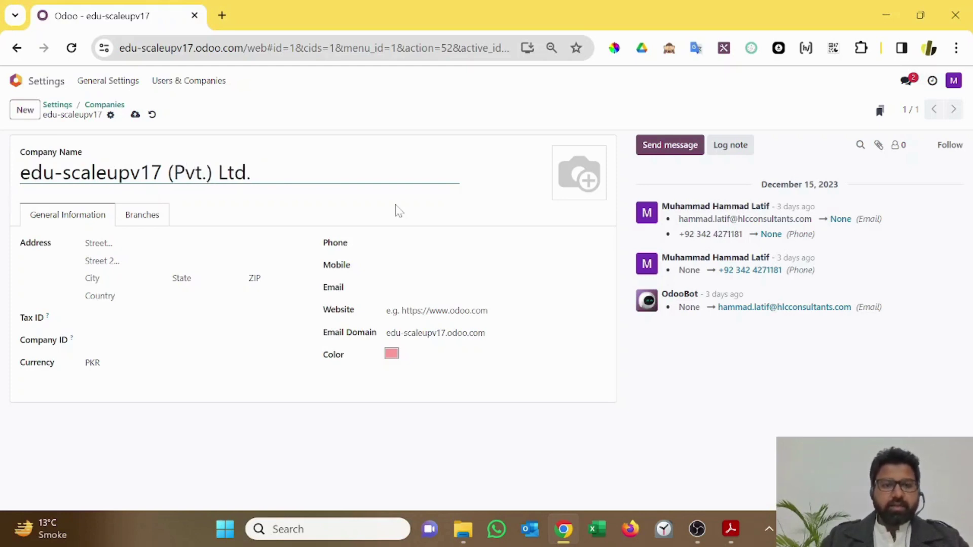
Step: Fill the company address from the saved suggestion, Tax ID 1234567-8 and Company ID UIN12345
left_click(147, 243)
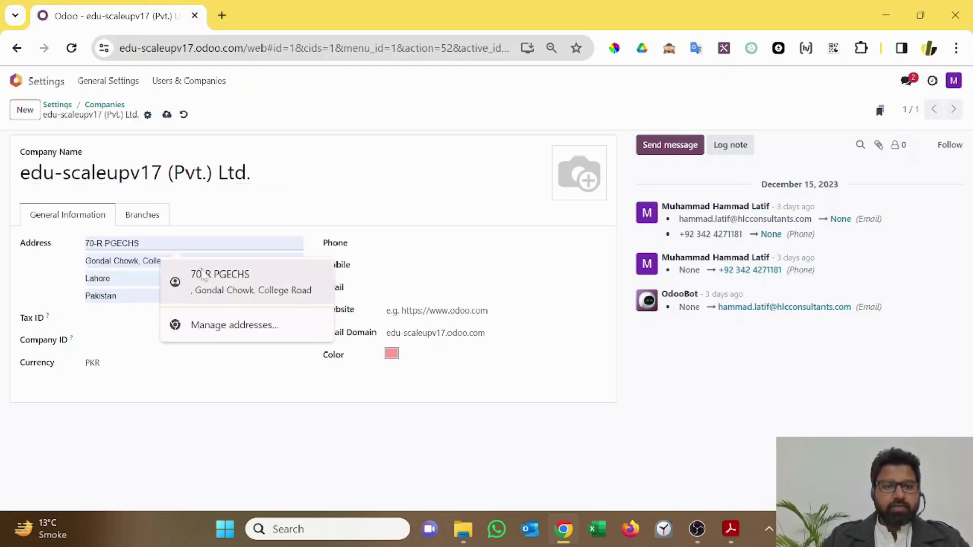
left_click(202, 274)
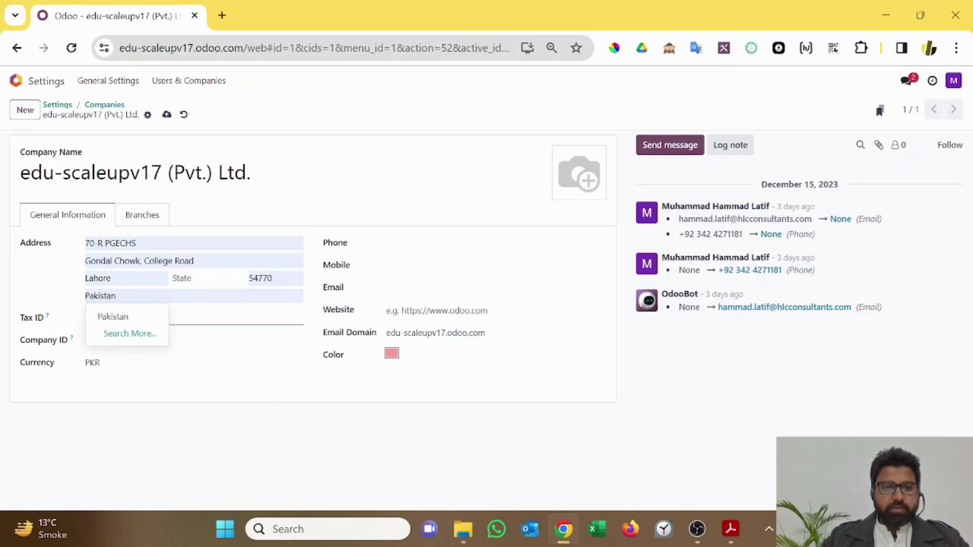
left_click(127, 318)
type("13")
key("BackSpace")
type("234567-8")
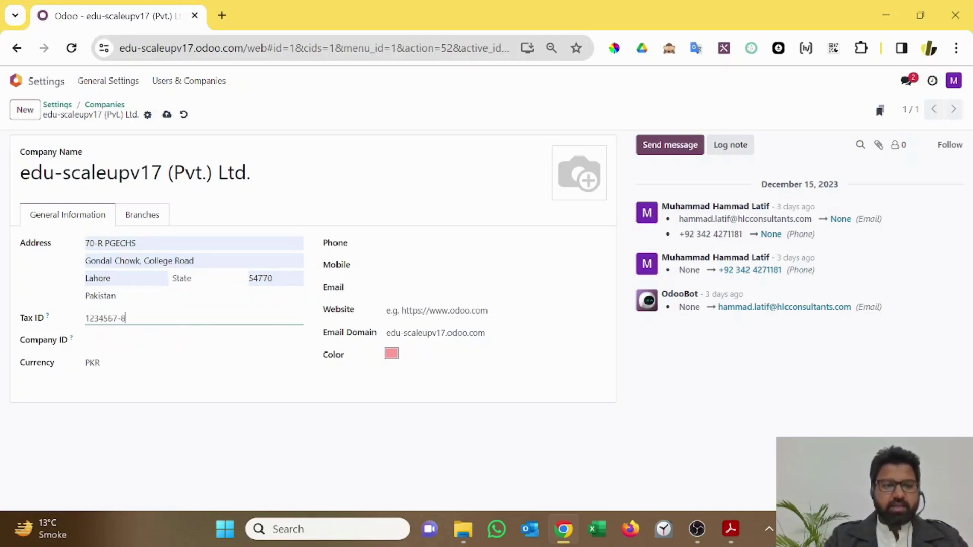
left_click(193, 340)
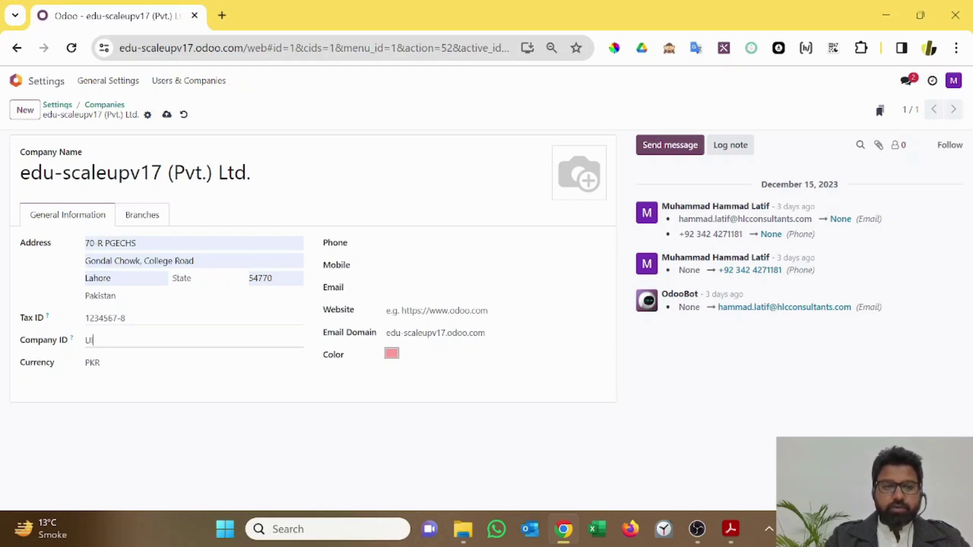
type("UIN123")
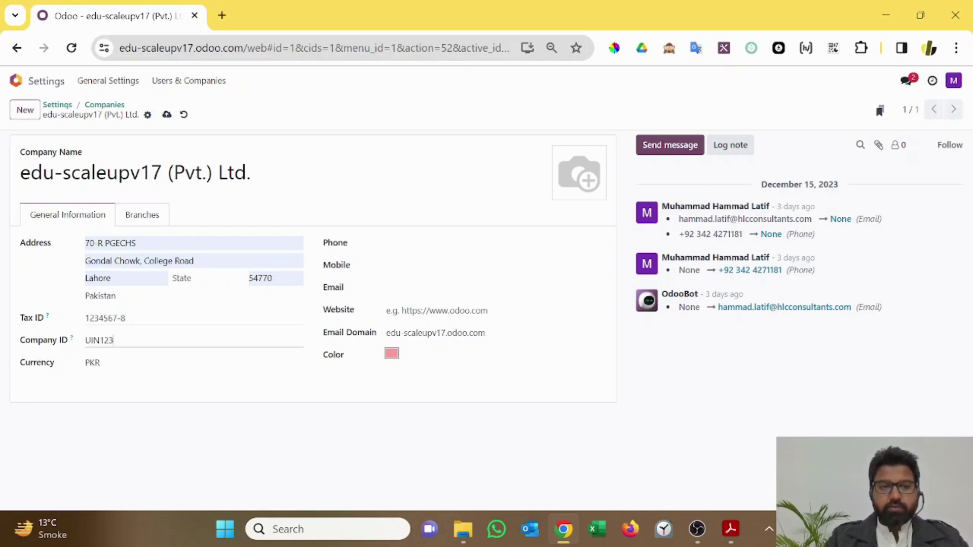
type("45")
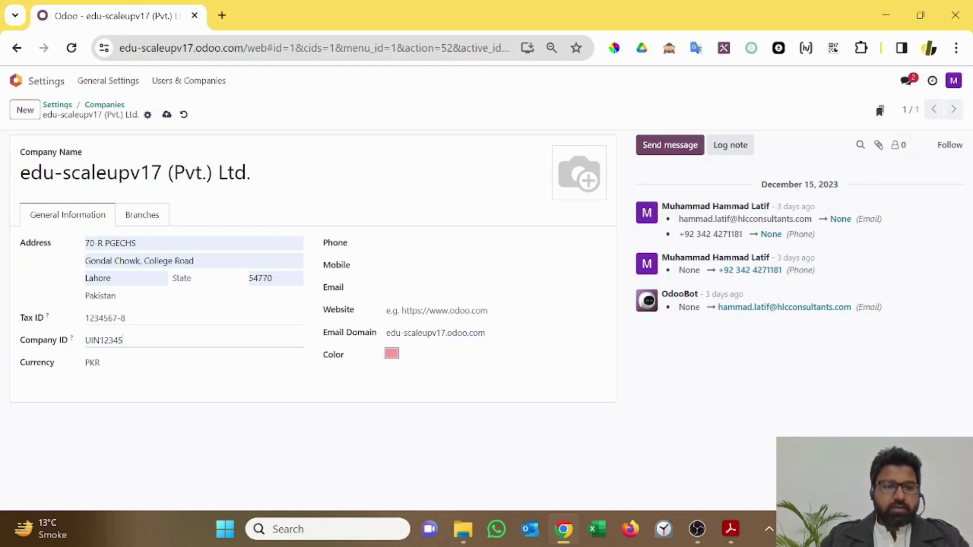
Step: Fill phone and e-mail from the suggestion, prefix the phone with +92, and copy it into Mobile
left_click(390, 243)
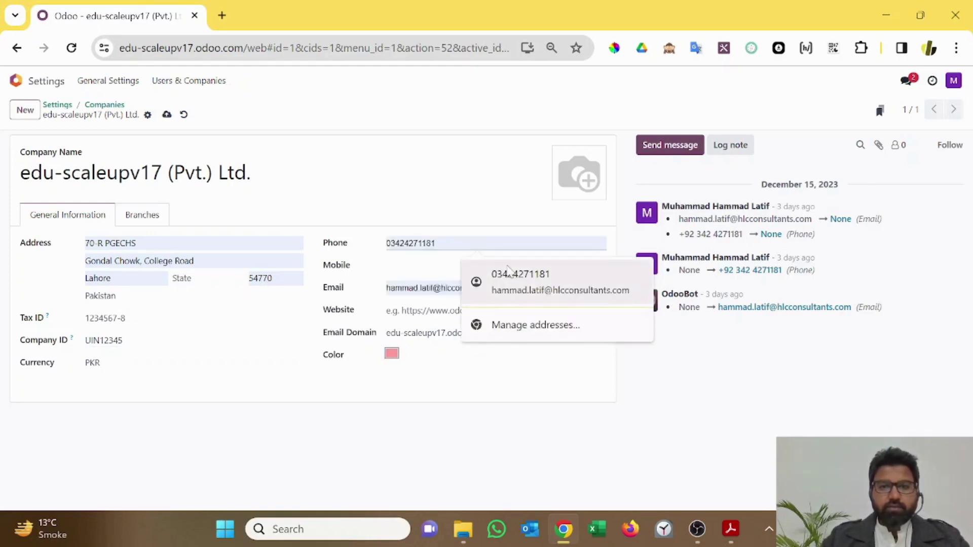
left_click(512, 278)
left_click(411, 243)
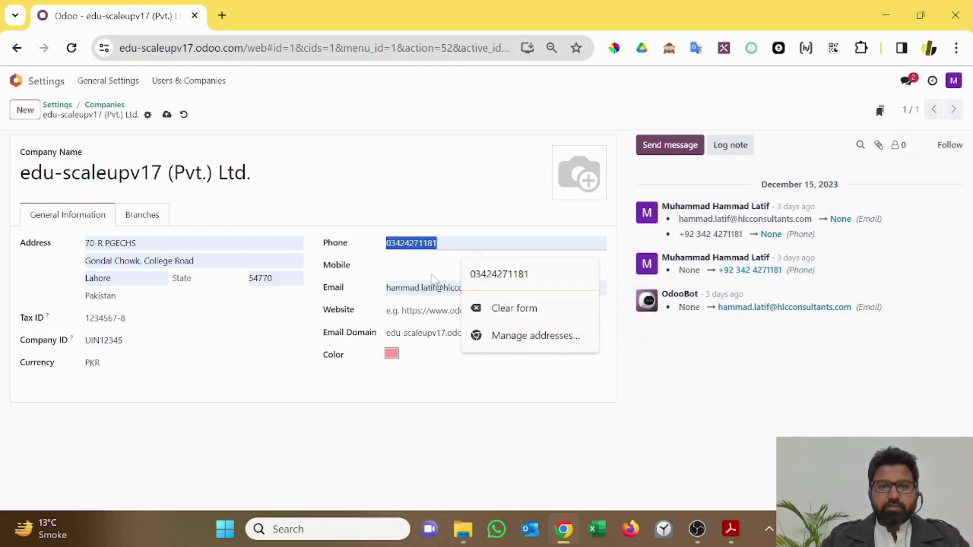
key("Down")
key("Return")
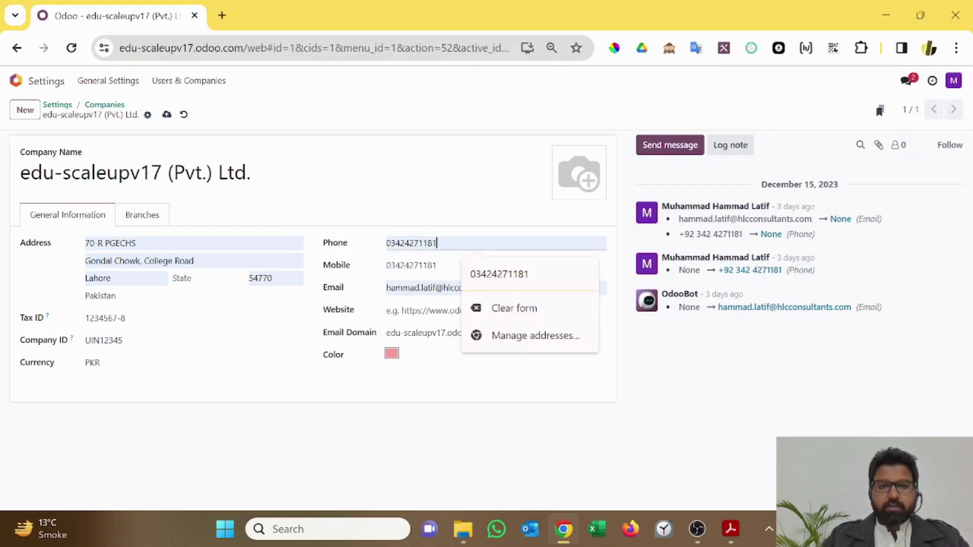
type("+92")
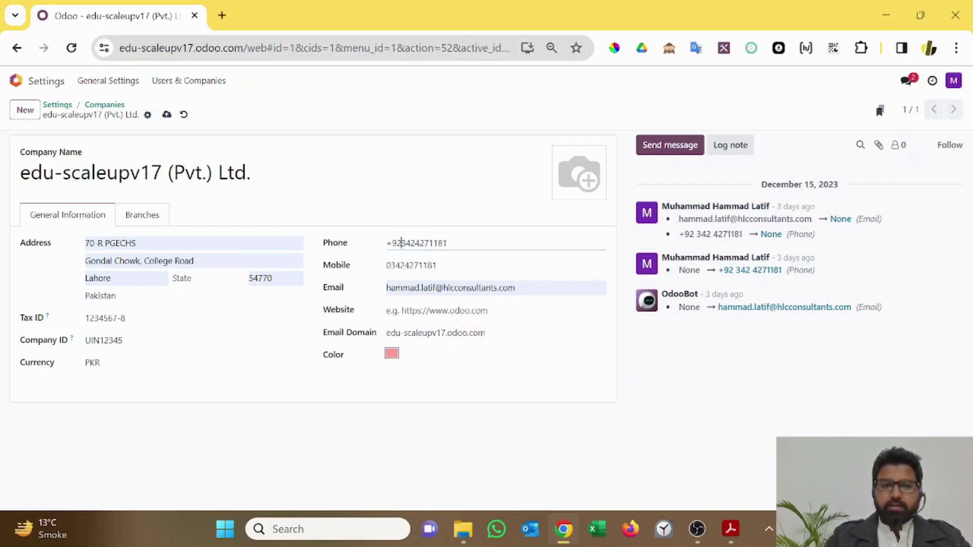
key("ctrl+a")
key("ctrl+c")
key("Tab")
key("ctrl+v")
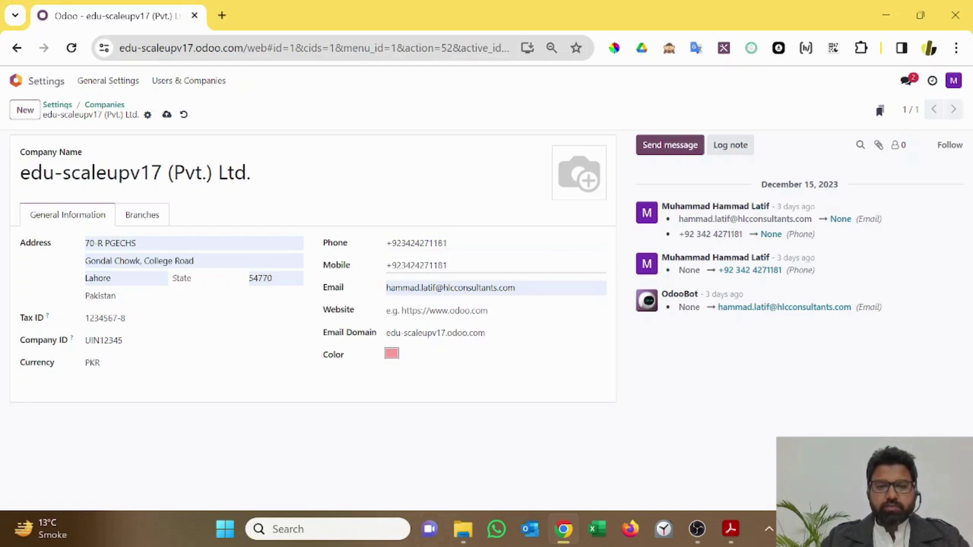
Step: Upload 'Scale up Logo' from the Edu HLC Odoo folder as the company logo
left_click(563, 192)
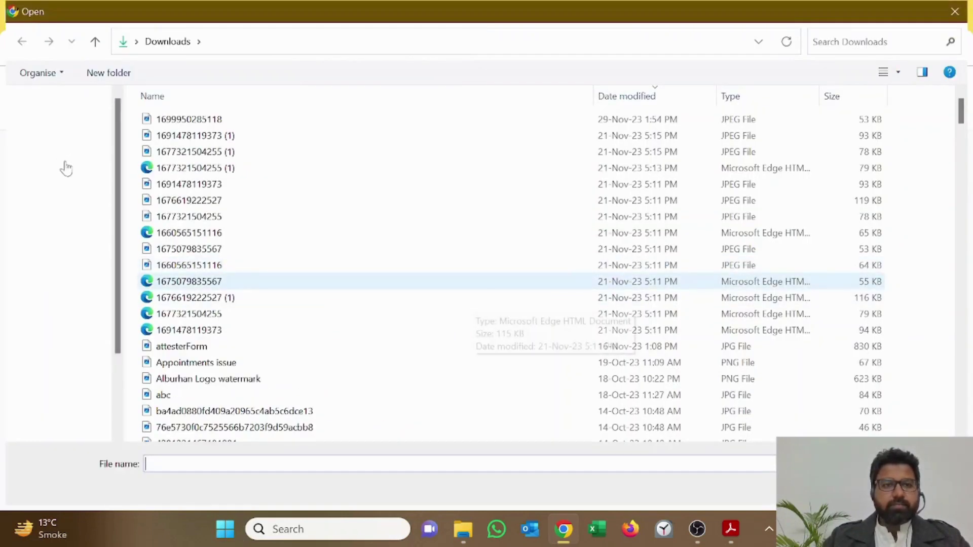
left_click(71, 350)
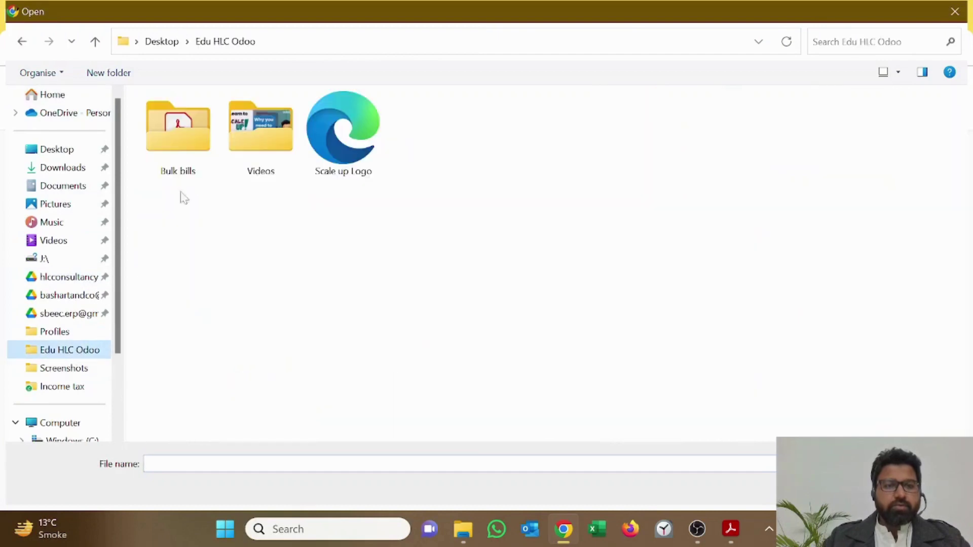
left_click(378, 135)
double_click(379, 136)
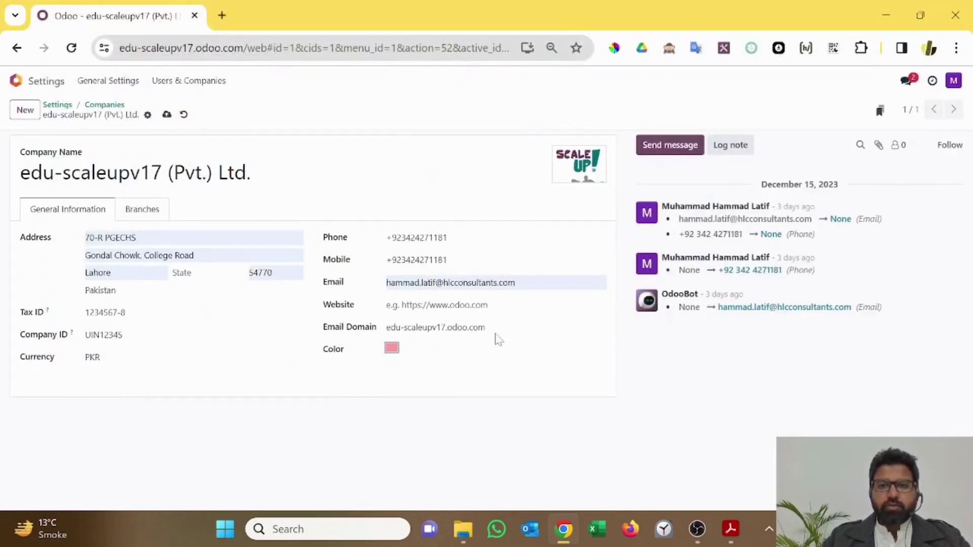
mouse_move(583, 172)
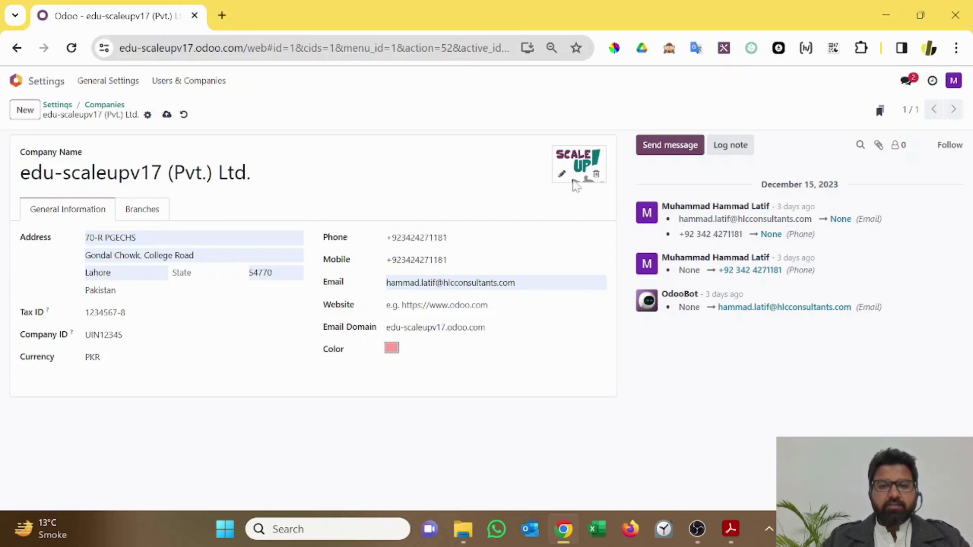
Step: Set the Website to the email domain edu-scaleupv17.odoo.com and the company colour to light purple
left_click(442, 305)
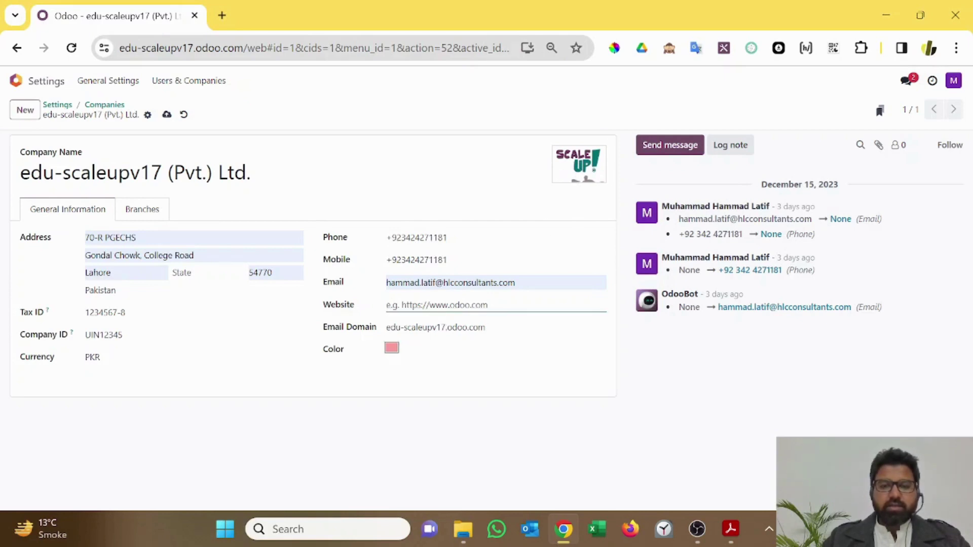
type("www")
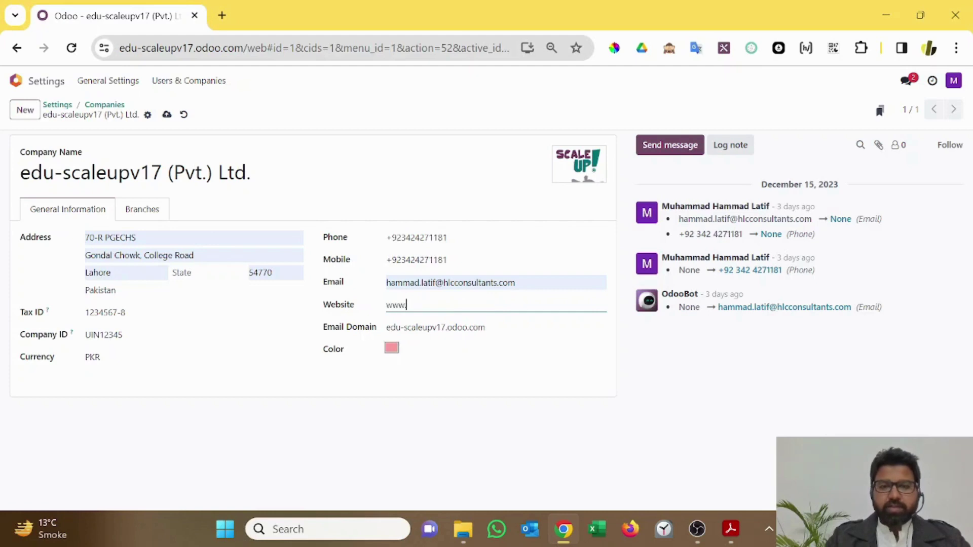
type(".")
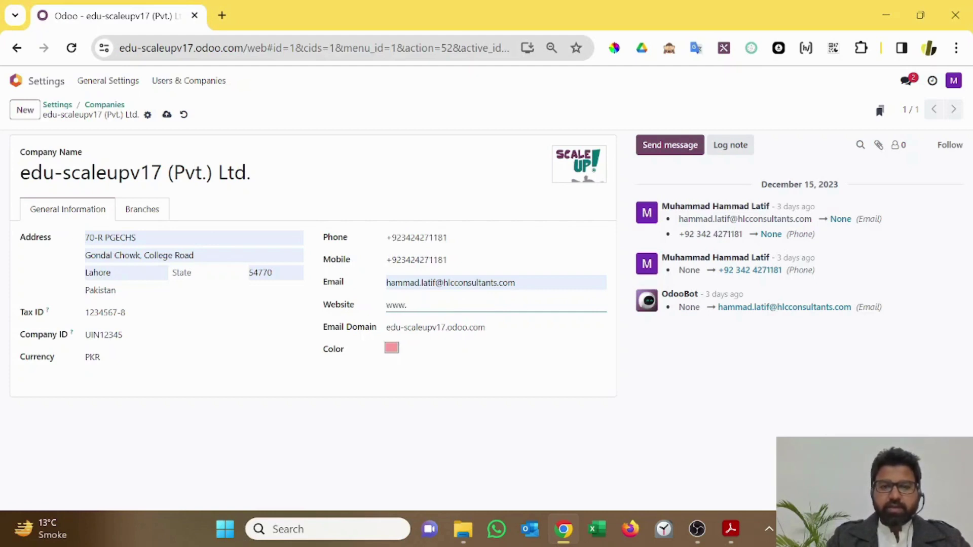
type("hhlcconsultants.com")
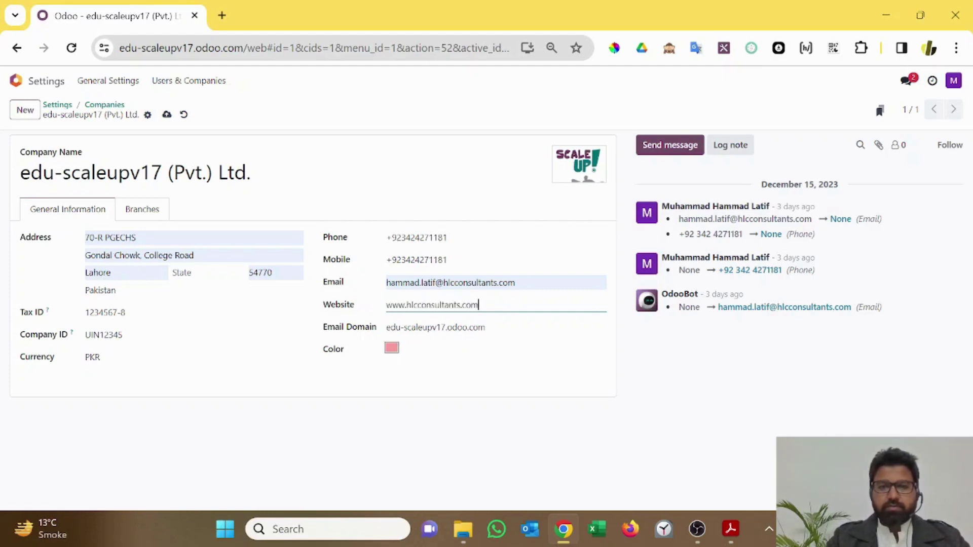
key("ctrl+a")
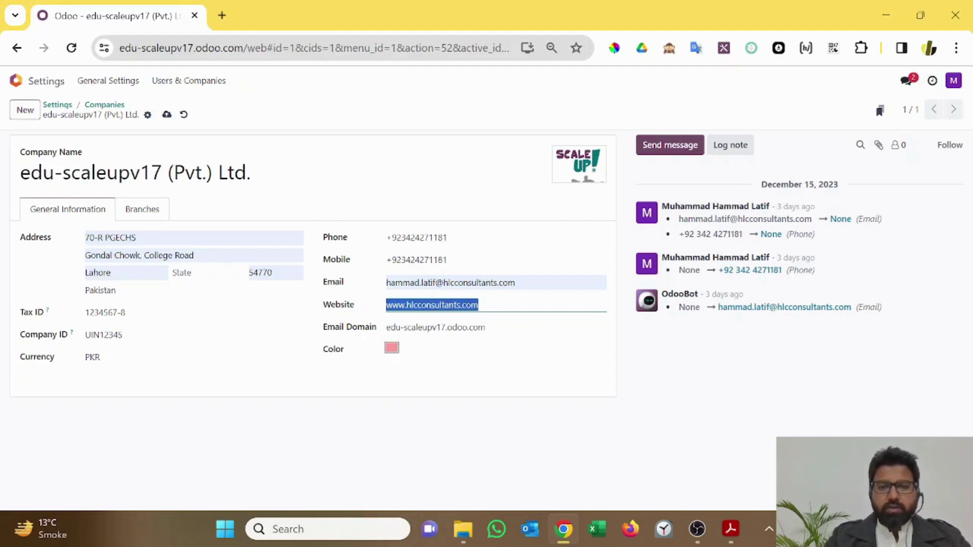
key("Tab")
key("ctrl+c")
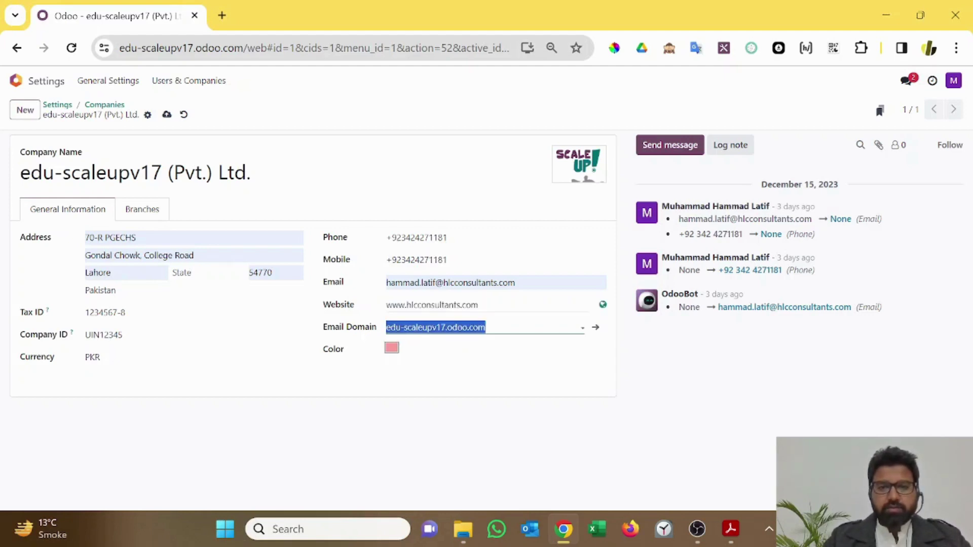
key("shift+Tab")
key("ctrl+a")
key("ctrl+v")
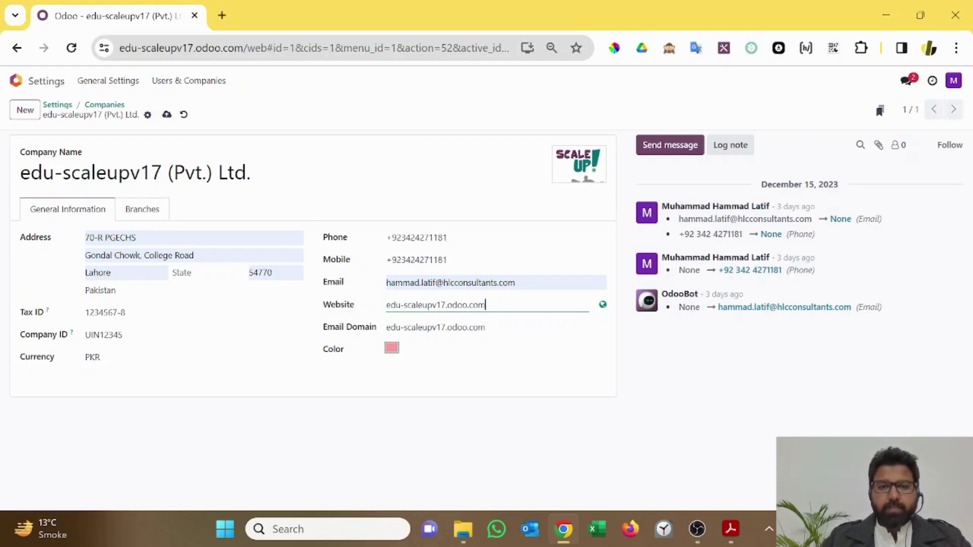
left_click(388, 351)
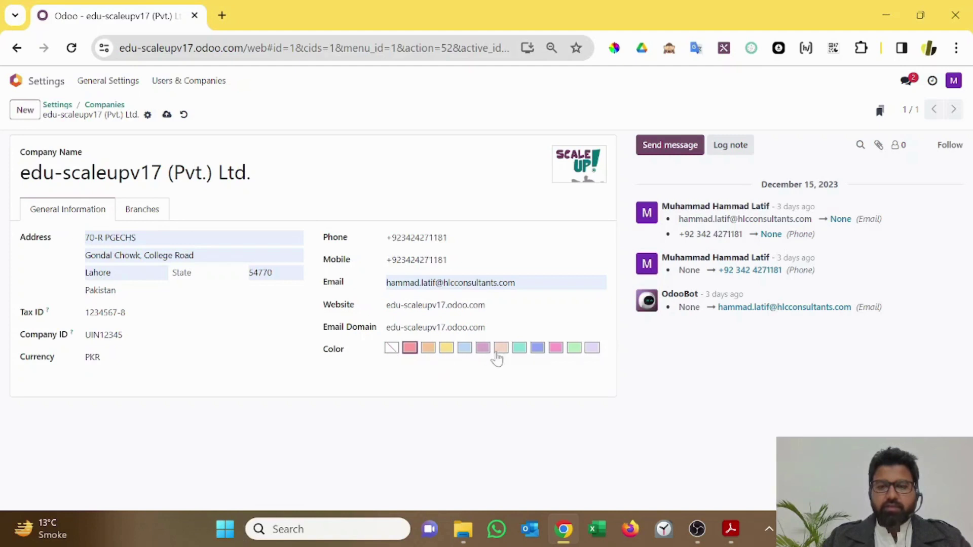
left_click(484, 349)
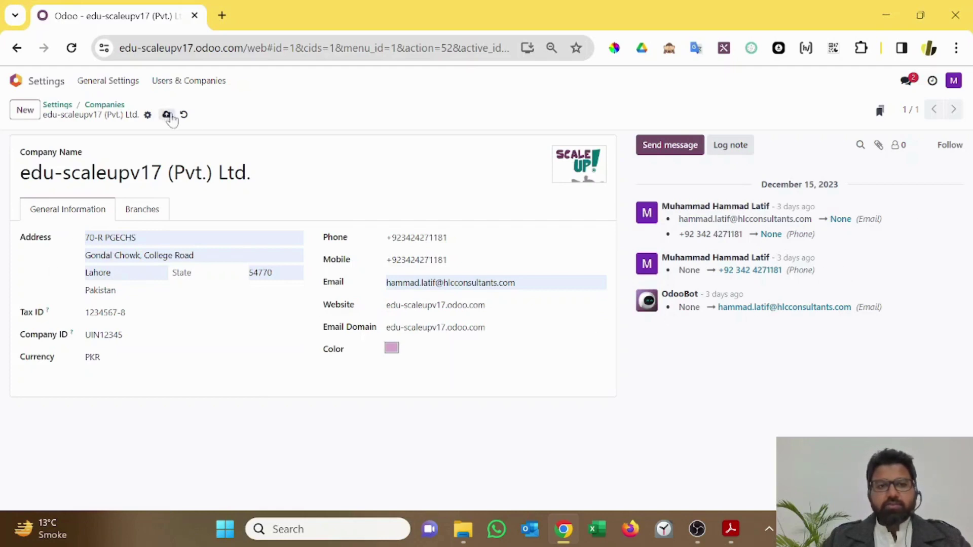
Step: Save the company record and dismiss Chrome's save-address popup
left_click(167, 114)
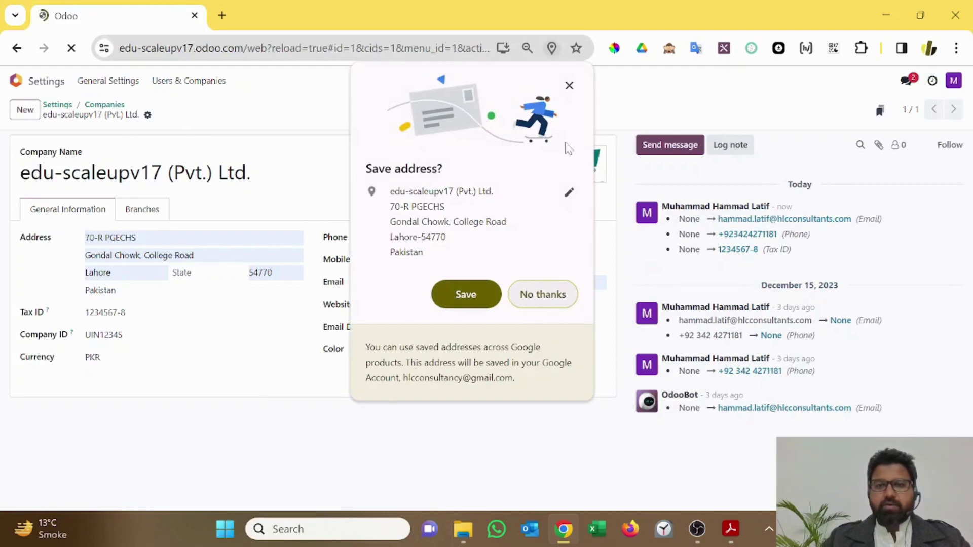
left_click(569, 86)
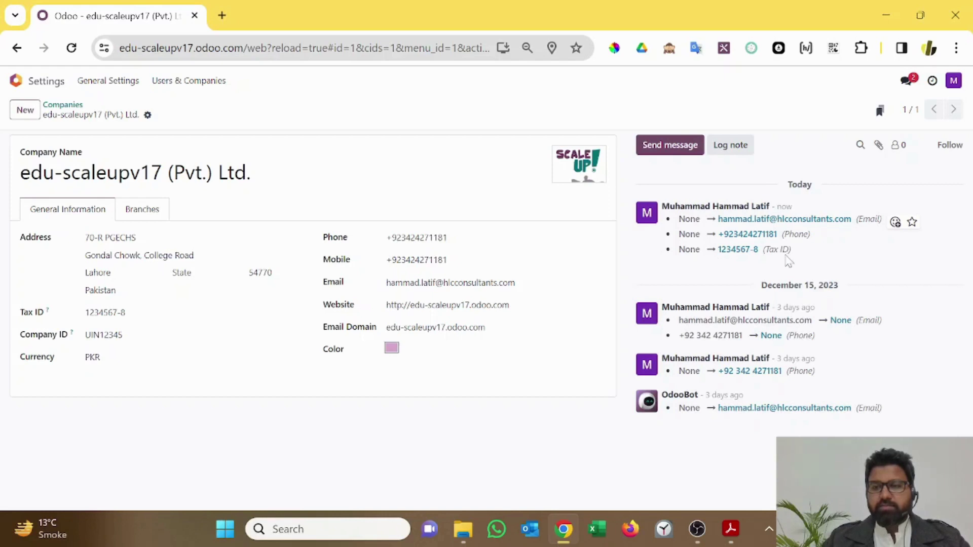
Step: Highlight the chatter's date headings, then snip the signup page's company name and country form
double_click(821, 192)
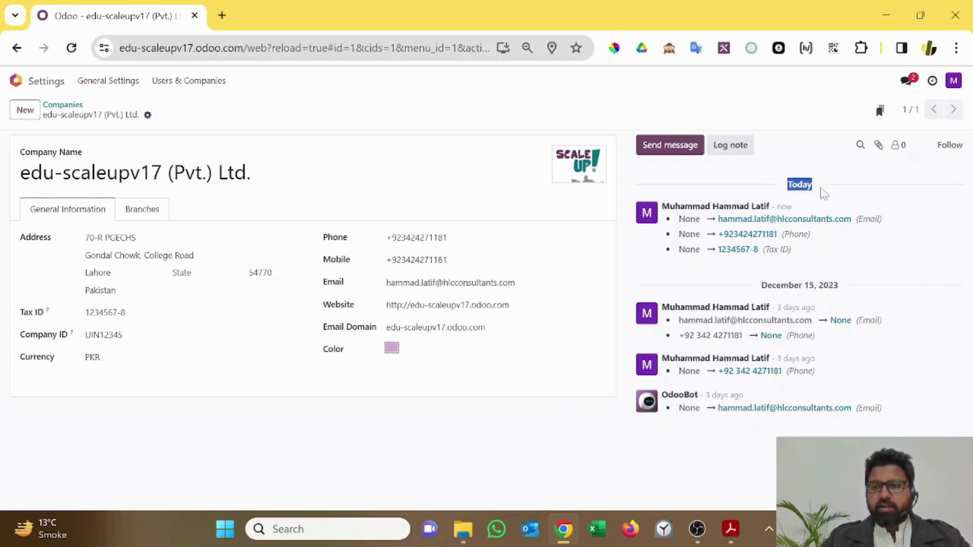
left_click_drag(760, 285, 843, 290)
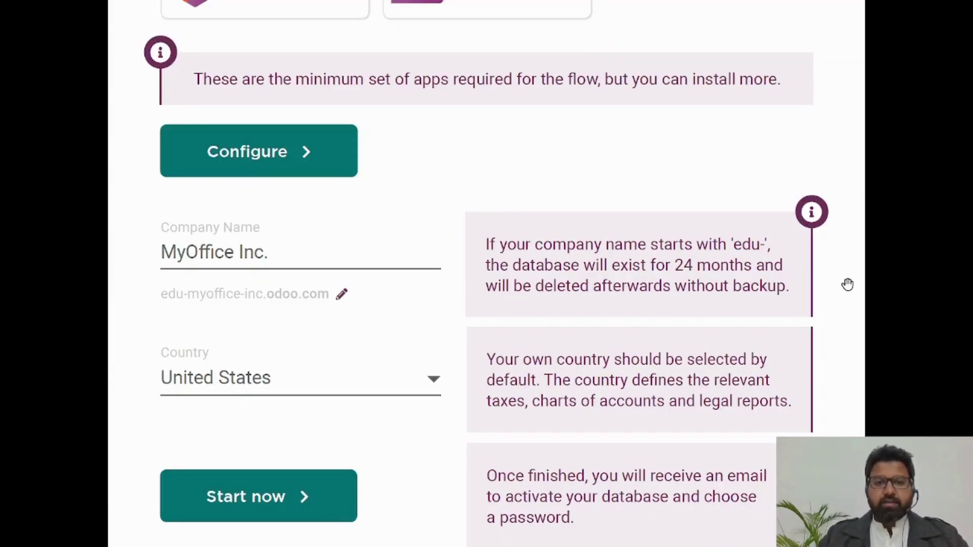
scroll(678, 304, "up", 1)
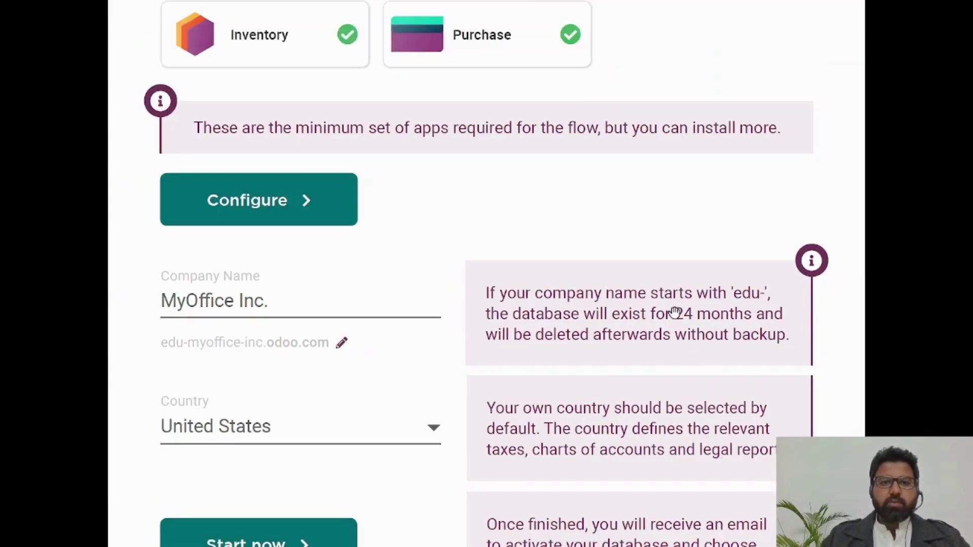
scroll(671, 311, "down", 1)
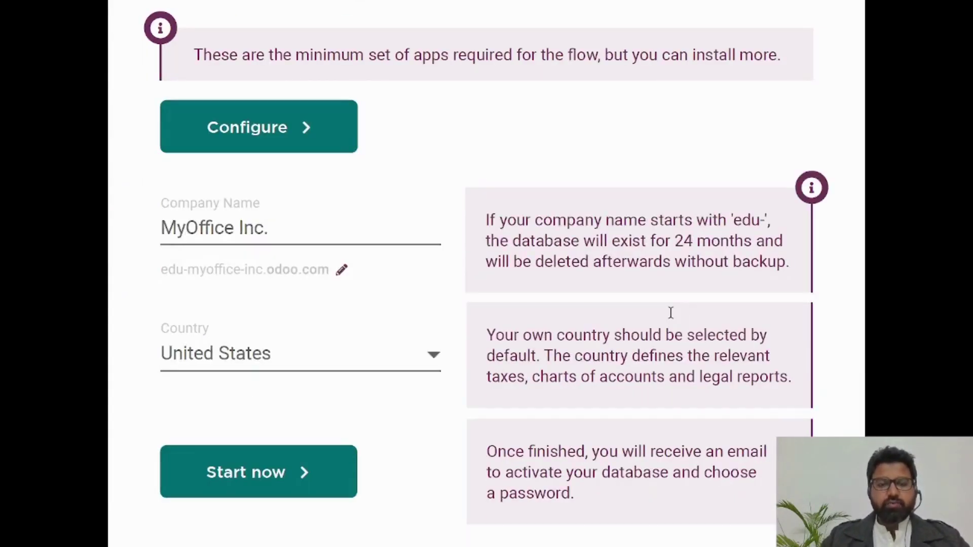
key("super+shift+s")
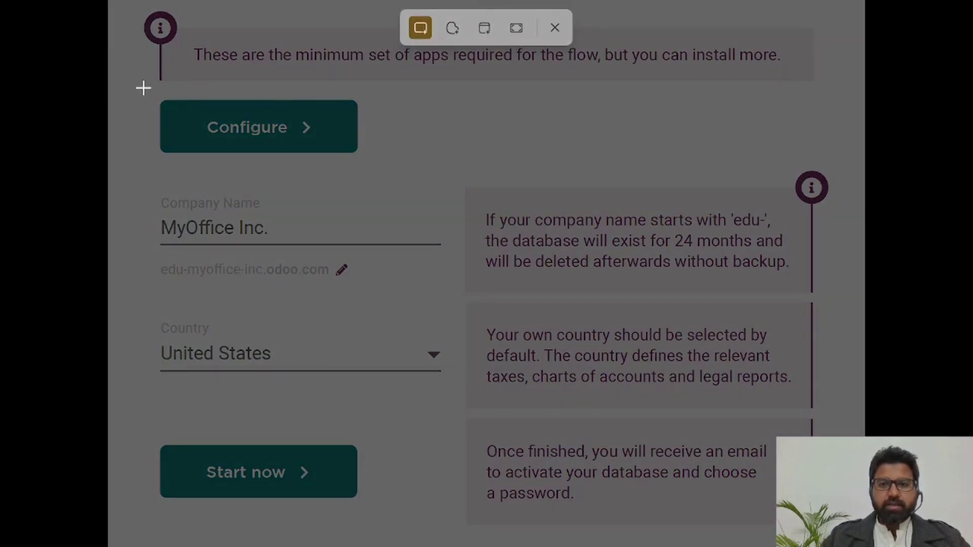
left_click_drag(143, 88, 829, 533)
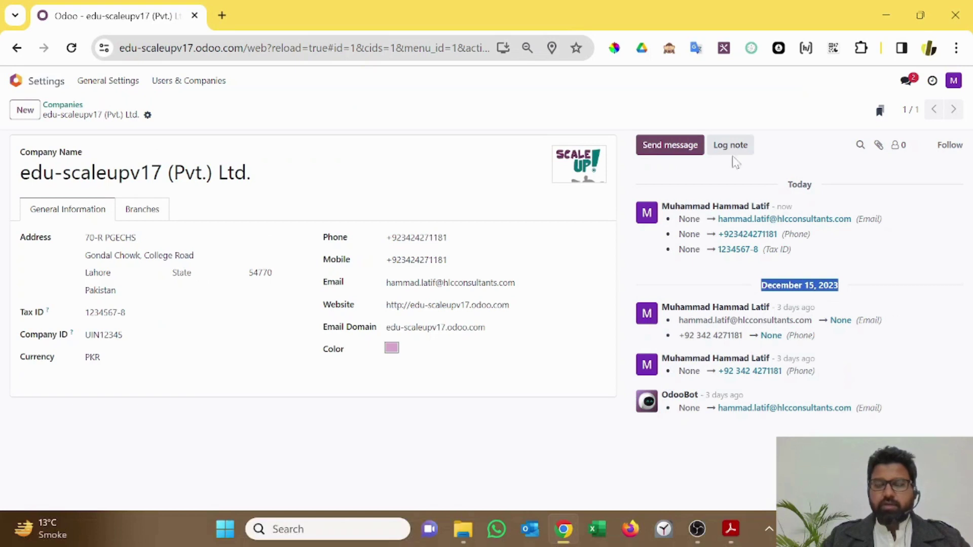
Step: Post a Log note in the chatter containing the pasted signup-page screenshot
left_click(745, 152)
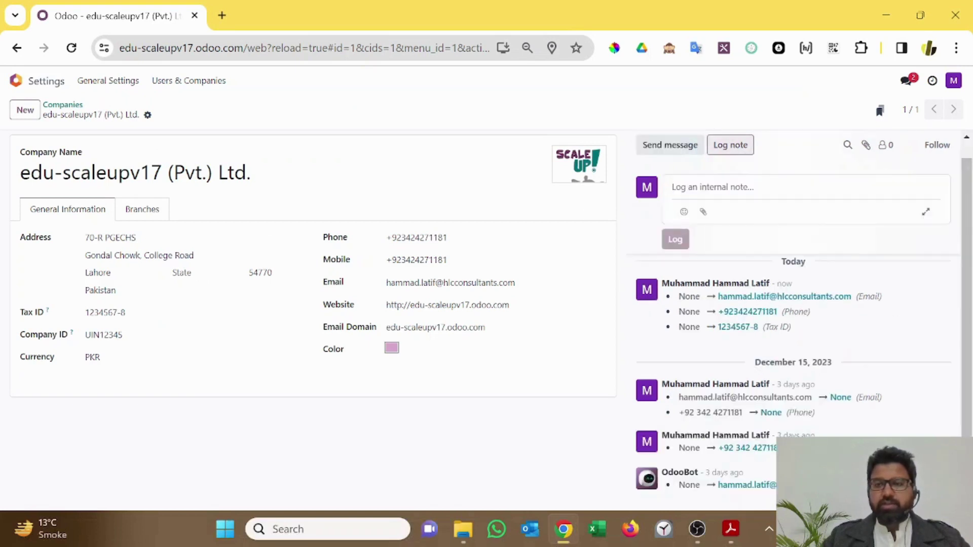
key("ctrl+v")
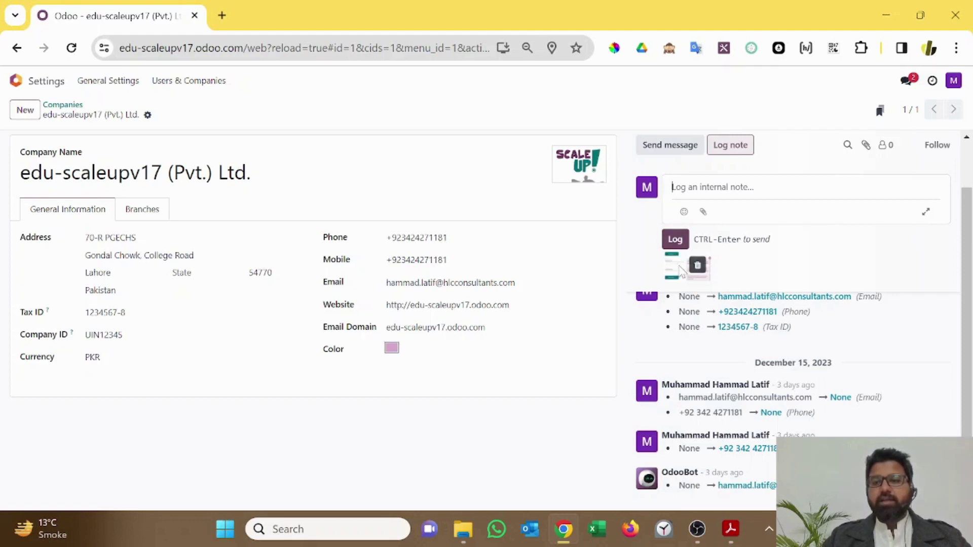
left_click(759, 258)
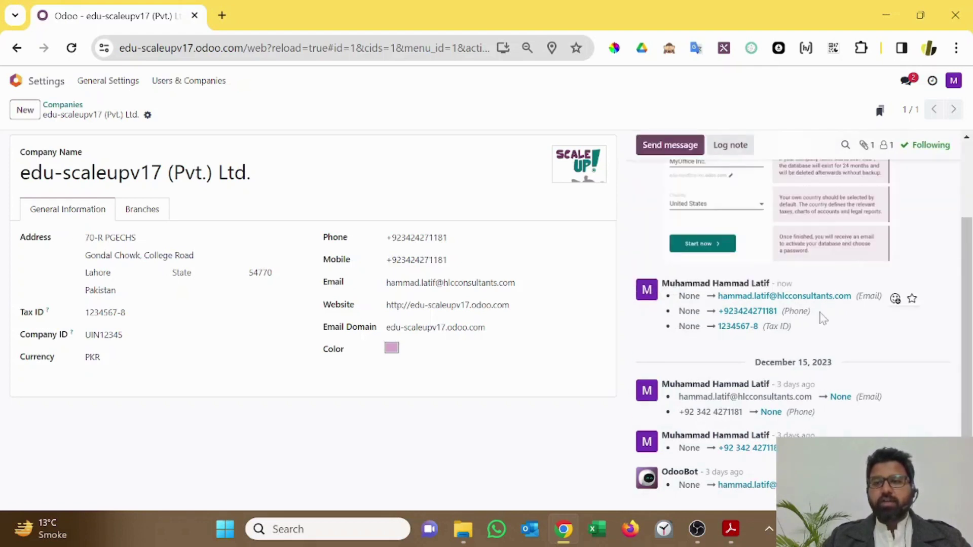